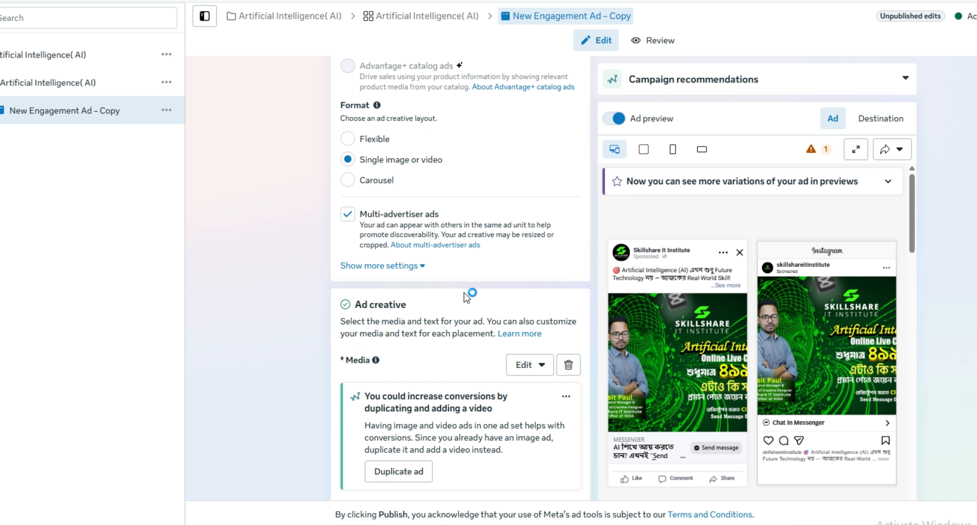
# - Open the Advantage+ creative image generation suggestions and select the full-image variants with the glowing green brain and the dark office desk
pyautogui.scroll(3, 465, 294)
pyautogui.scroll(-6, 465, 300)
pyautogui.scroll(-8, 466, 297)
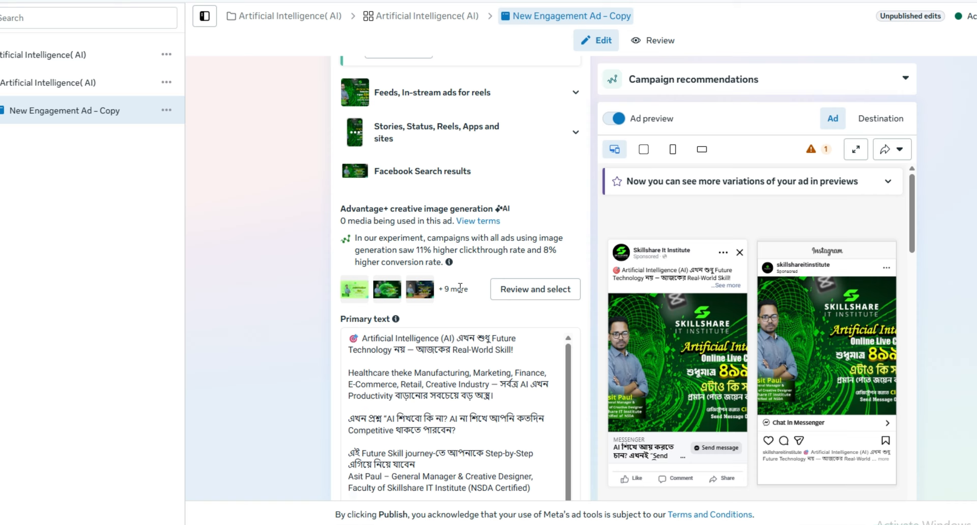
pyautogui.click(540, 293)
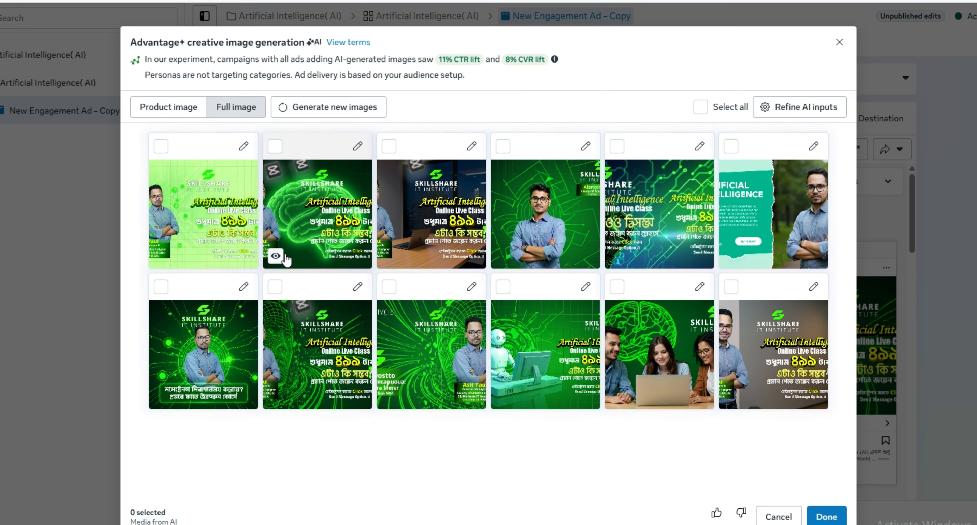
pyautogui.moveTo(285, 257)
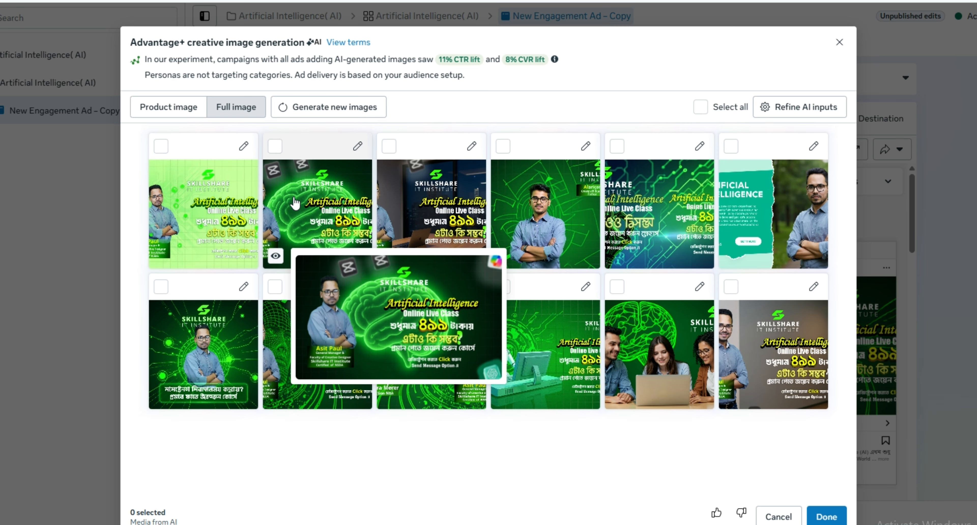
pyautogui.click(275, 146)
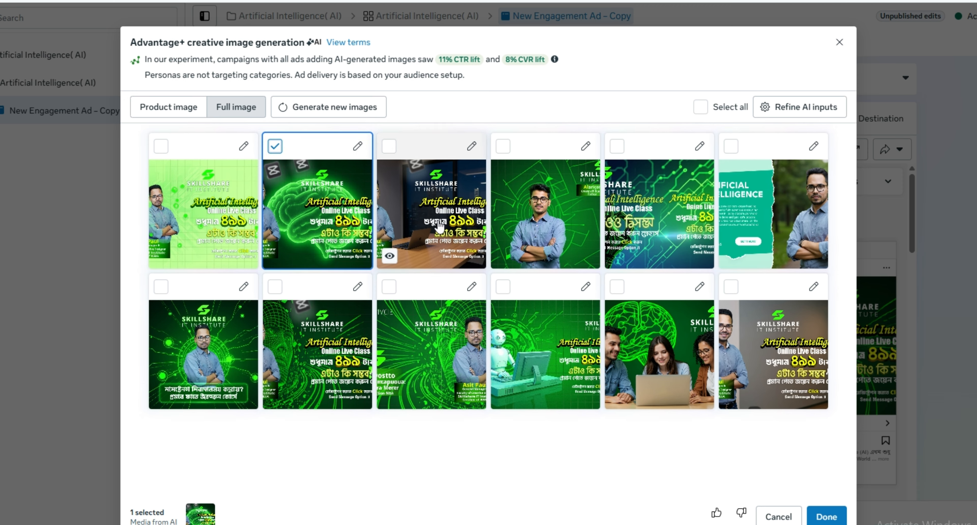
pyautogui.moveTo(393, 259)
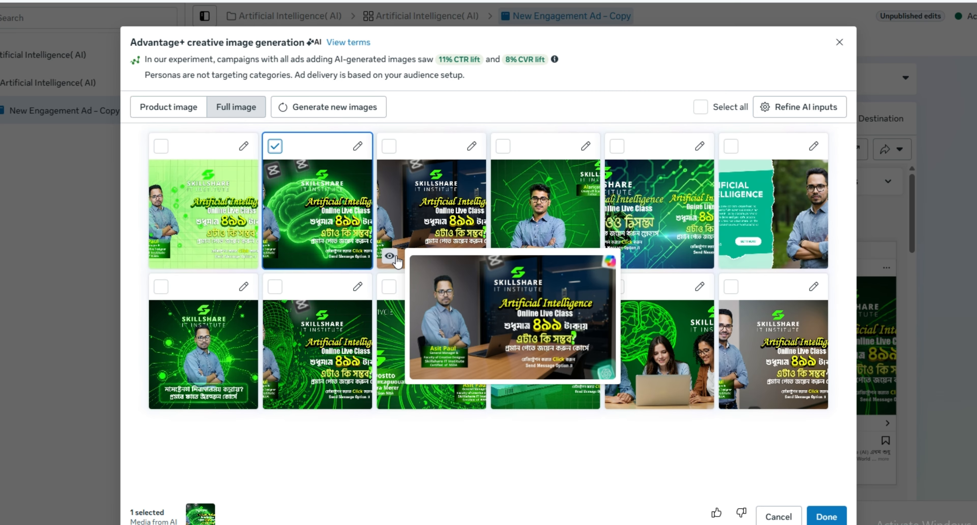
pyautogui.click(388, 146)
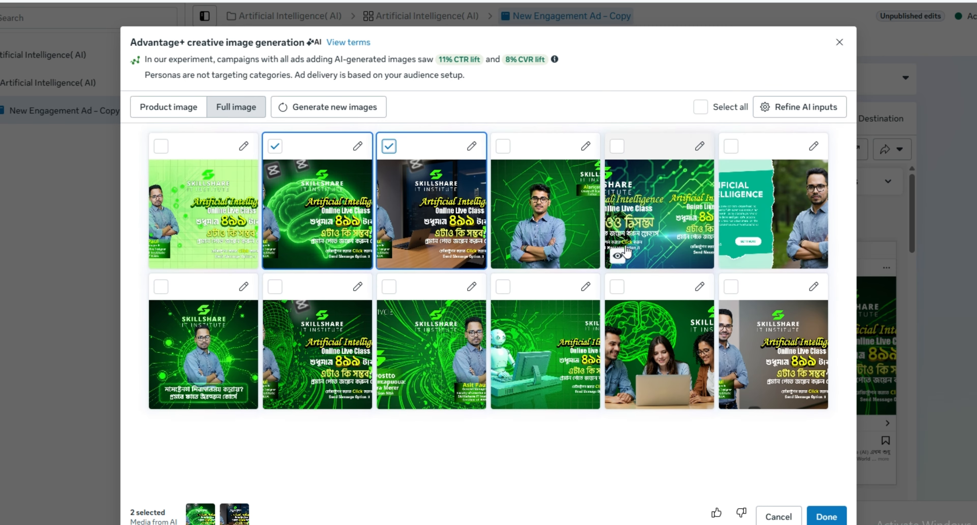
# - Preview further AI-generated images and add the second-row dark green variant with the mesh pattern behind the presenter to the selection
pyautogui.moveTo(622, 256)
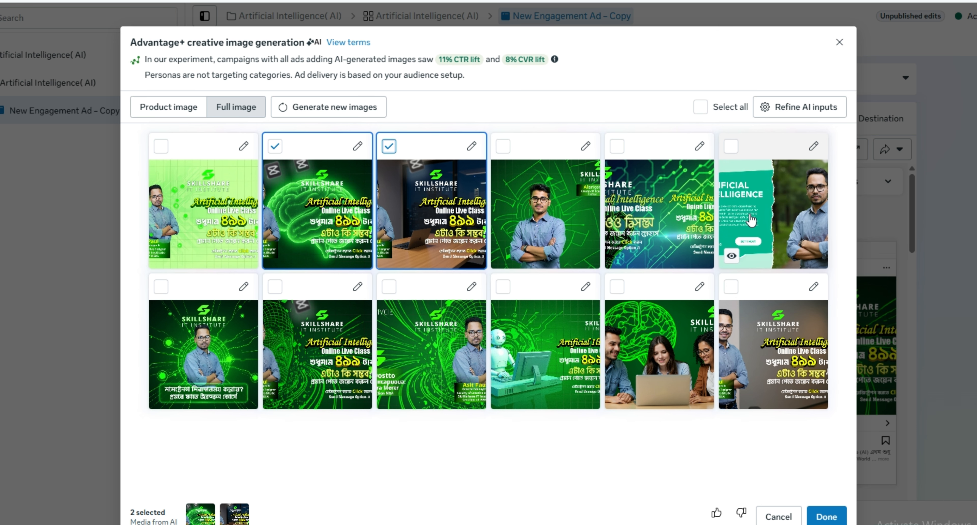
pyautogui.moveTo(734, 258)
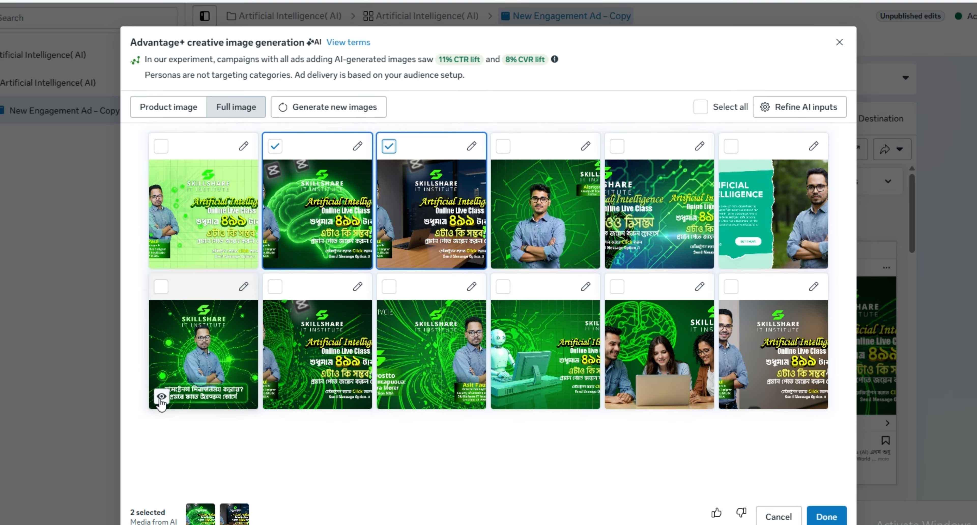
pyautogui.moveTo(161, 397)
pyautogui.moveTo(276, 397)
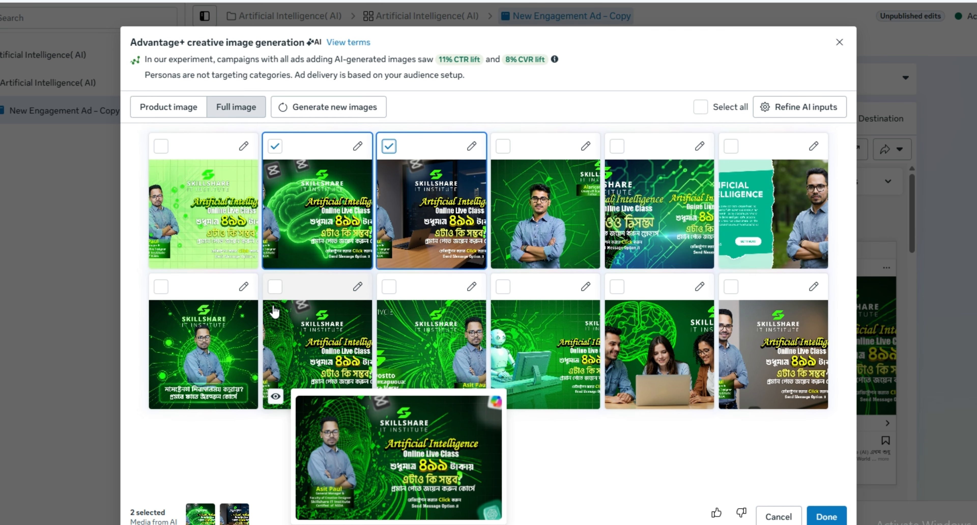
pyautogui.click(274, 288)
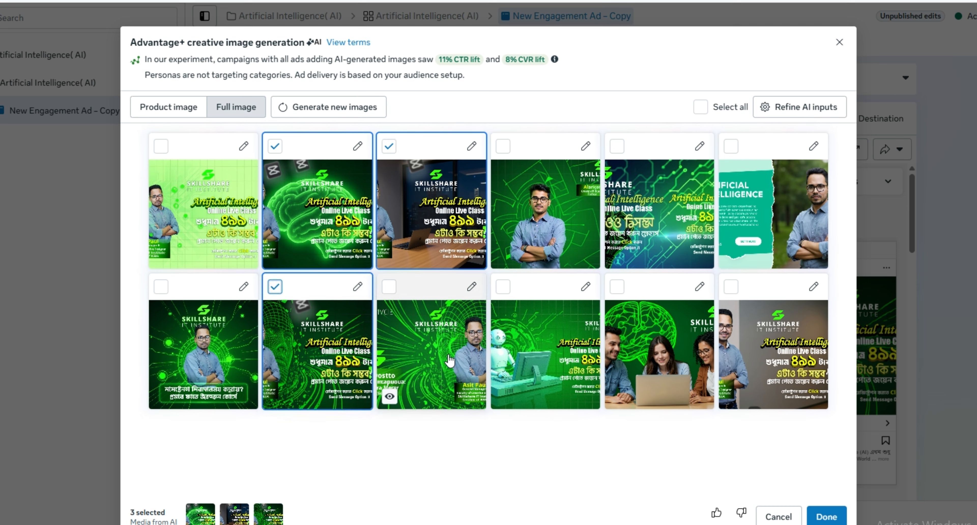
# - Preview the remaining variants, add the robot-at-computer and grey-background images, and apply the selected AI images to the ad
pyautogui.moveTo(390, 398)
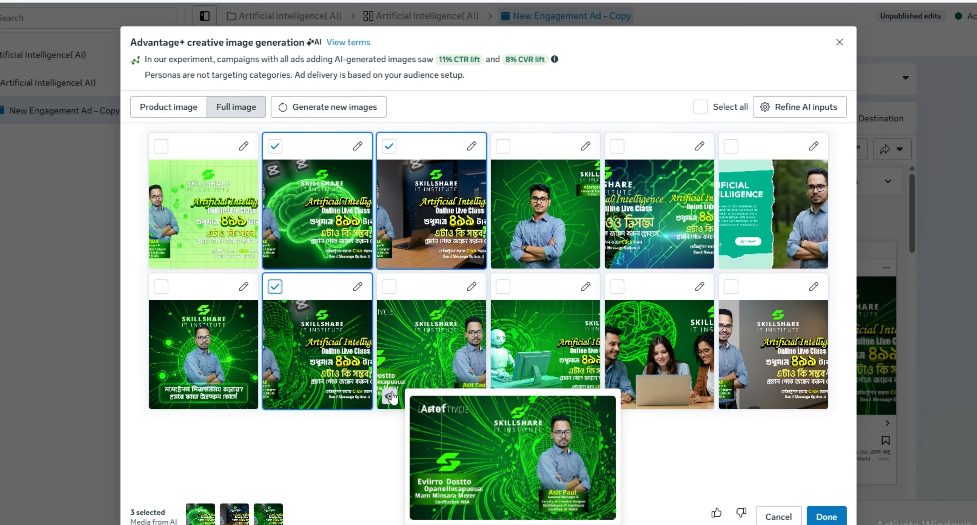
pyautogui.moveTo(504, 398)
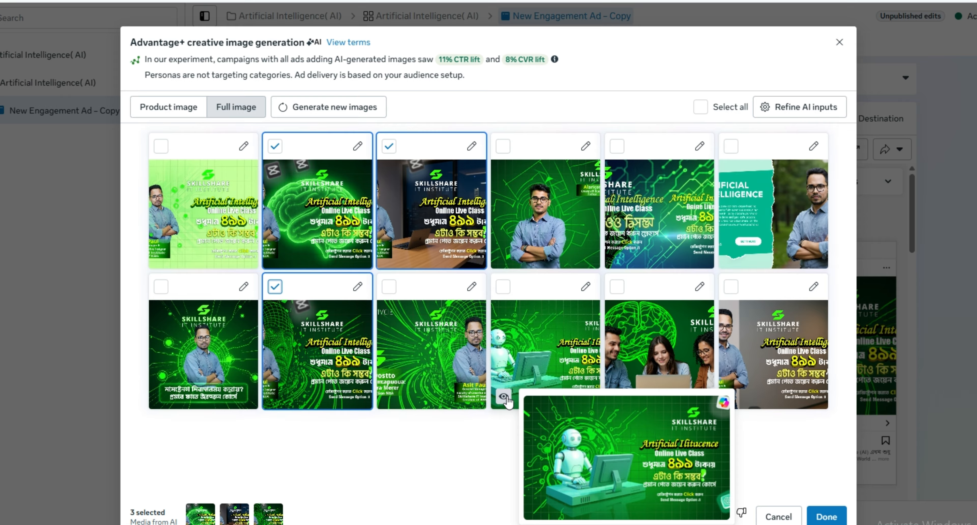
pyautogui.click(502, 287)
pyautogui.moveTo(618, 398)
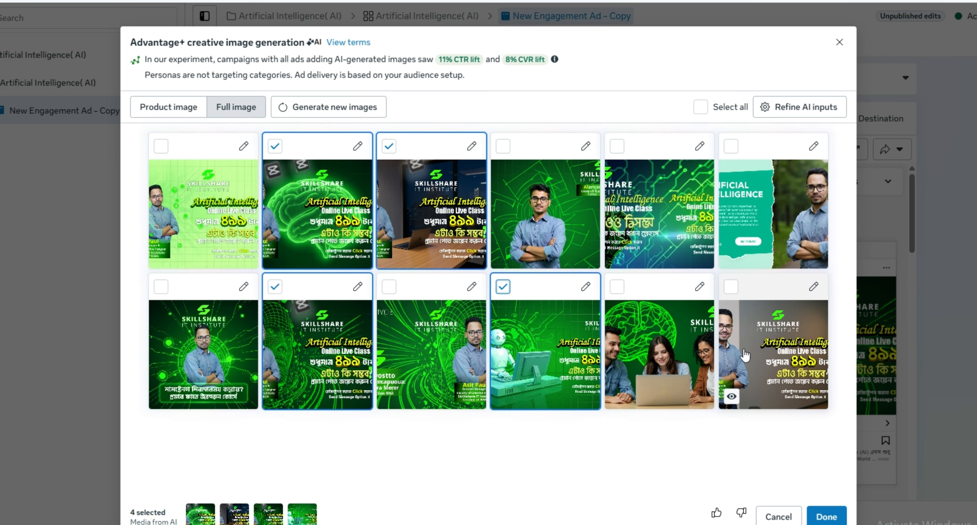
pyautogui.moveTo(732, 397)
pyautogui.click(730, 288)
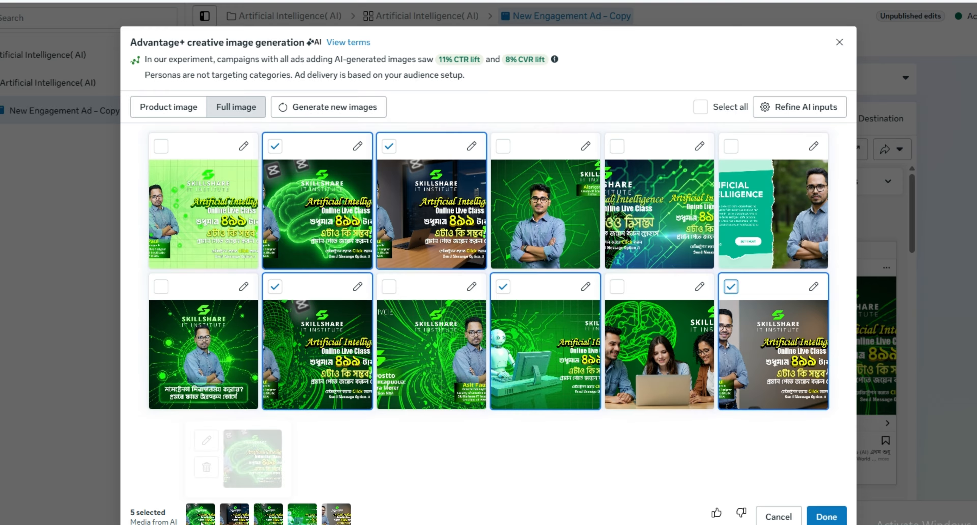
pyautogui.click(822, 518)
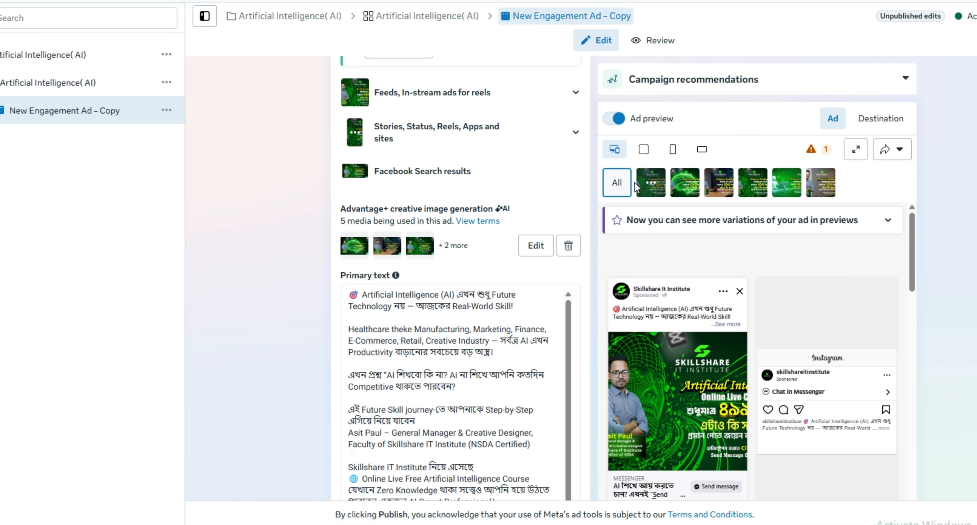
# - Review how the ad with the added AI images looks in the feed and story placement previews
pyautogui.scroll(-3, 688, 326)
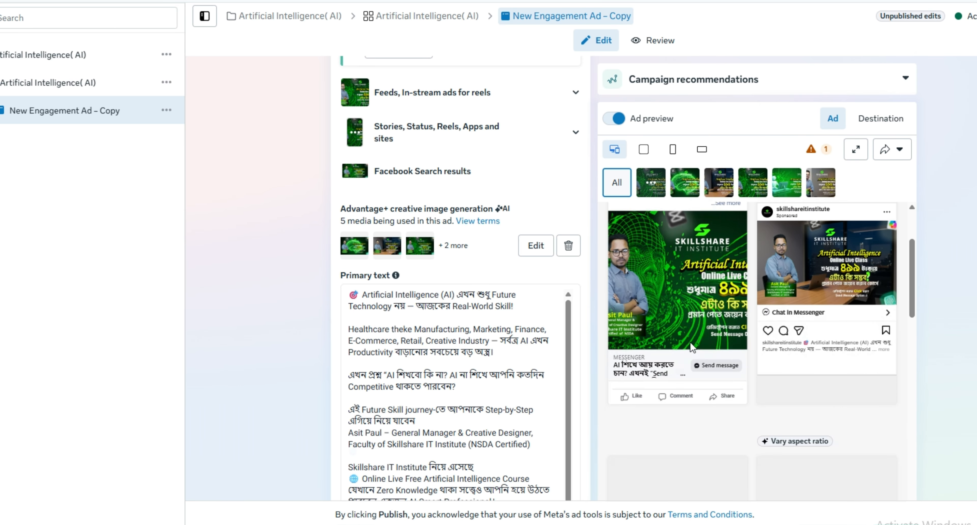
pyautogui.scroll(-3, 553, 307)
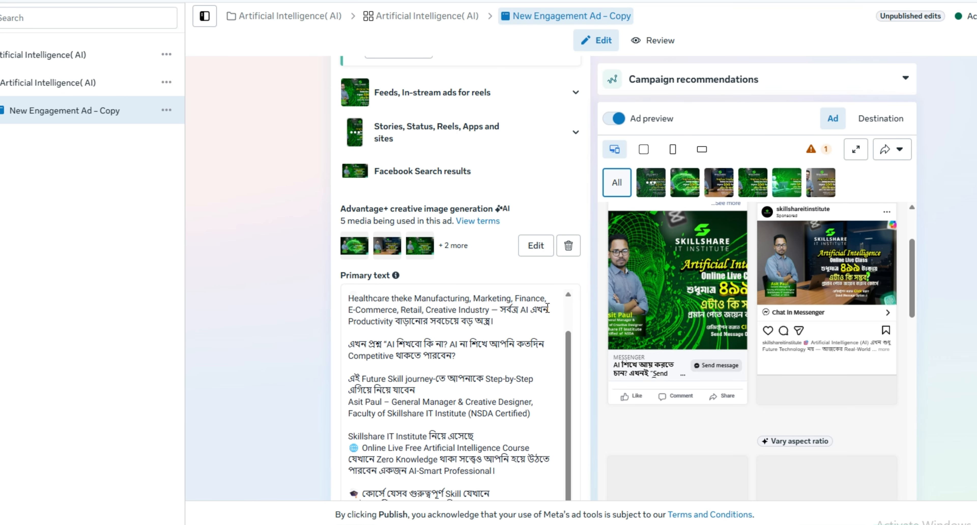
pyautogui.scroll(-3, 682, 336)
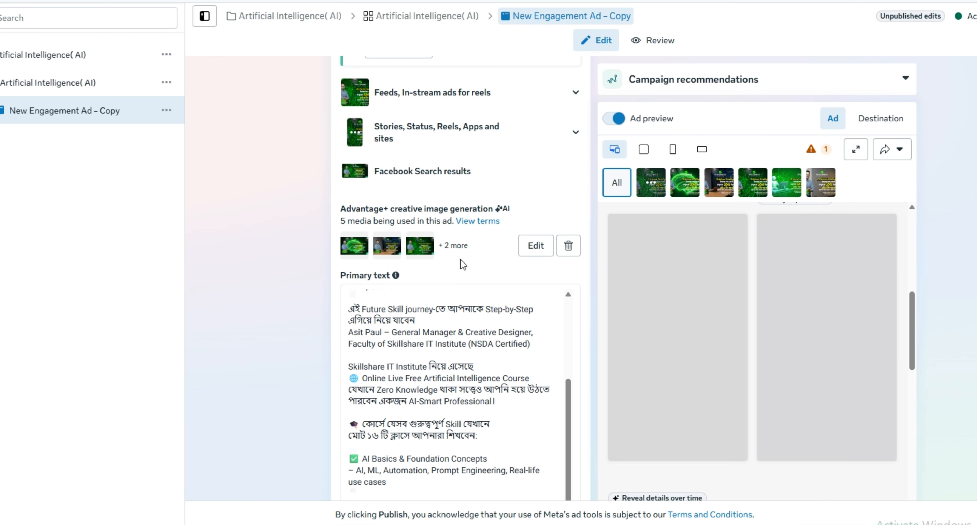
pyautogui.scroll(-3, 447, 212)
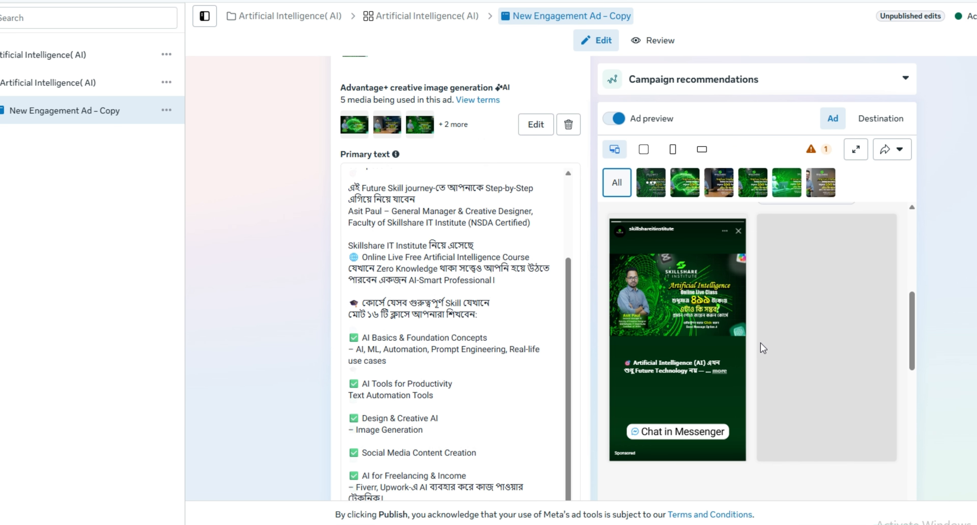
pyautogui.scroll(-4, 790, 355)
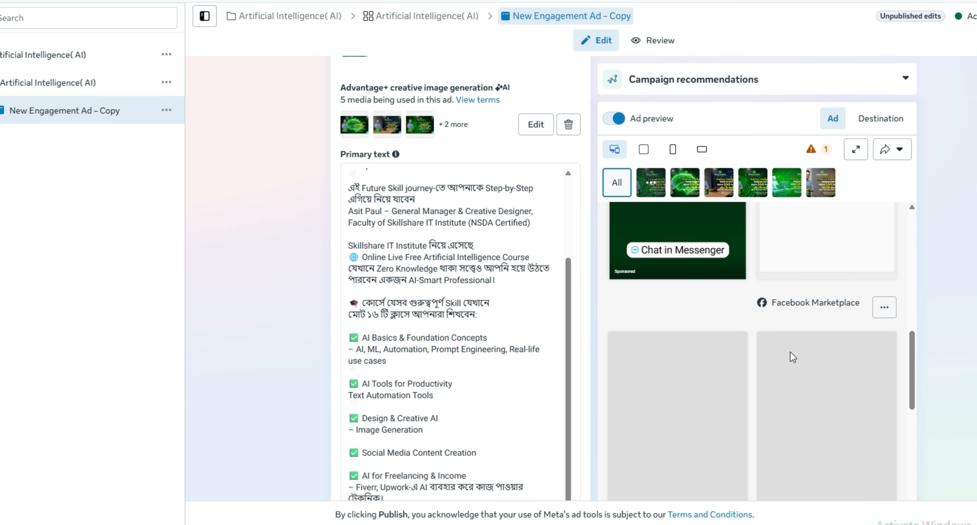
pyautogui.scroll(-1, 793, 358)
pyautogui.scroll(3, 792, 357)
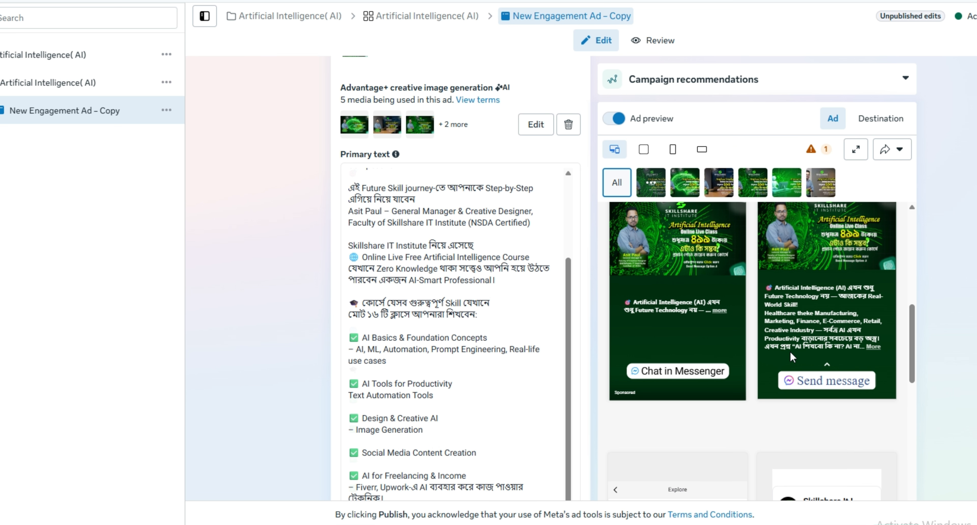
pyautogui.scroll(5, 790, 351)
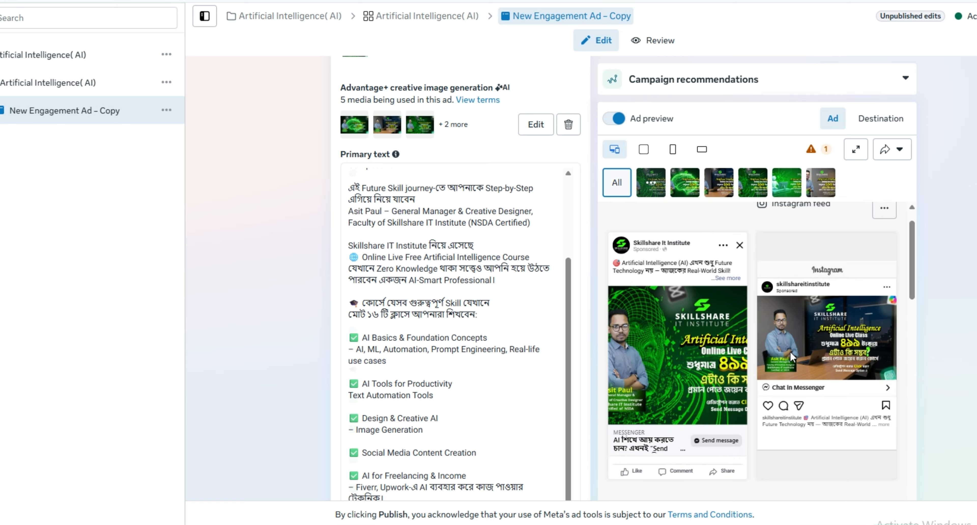
pyautogui.scroll(-5, 789, 351)
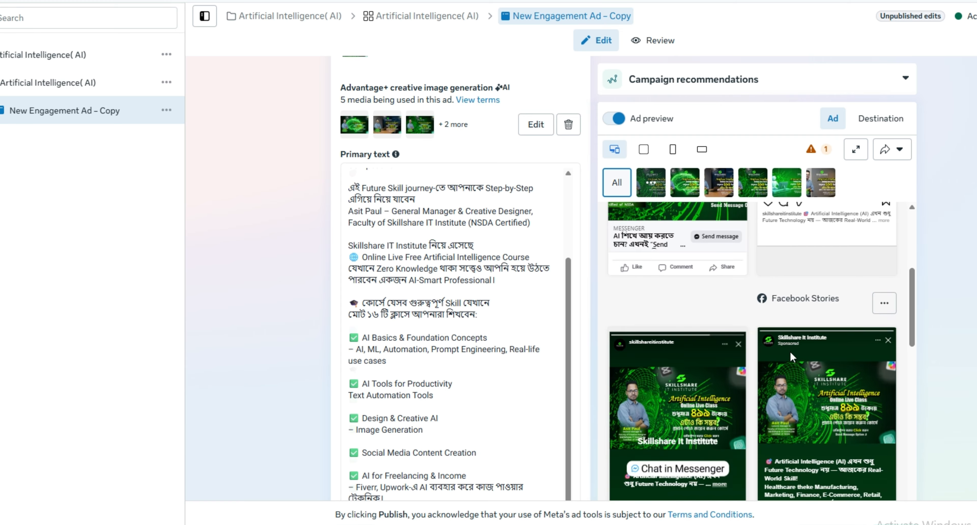
pyautogui.scroll(-5, 789, 351)
# - Review the ad's primary text, headlines, description, call to action and creative enhancements, and return to the Ad creative media section
pyautogui.scroll(-8, 566, 331)
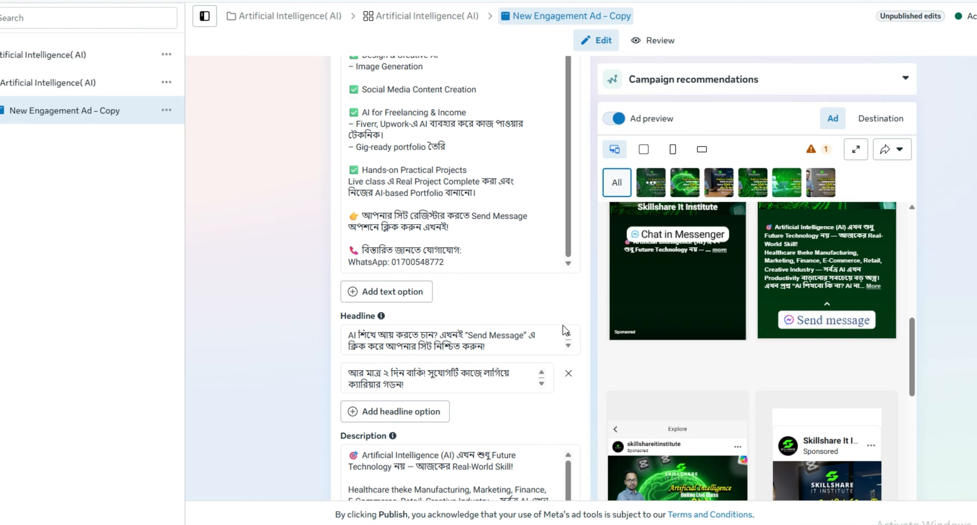
pyautogui.scroll(-5, 566, 331)
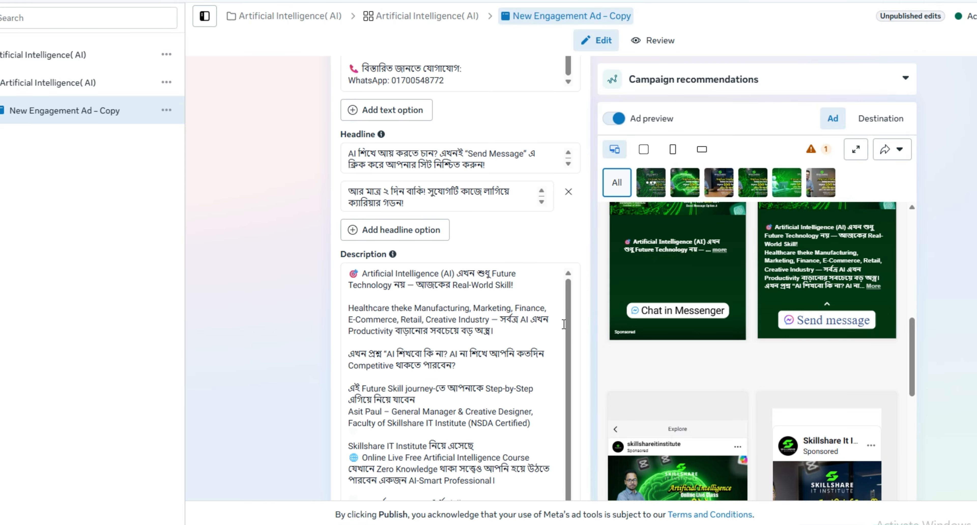
pyautogui.scroll(-10, 564, 324)
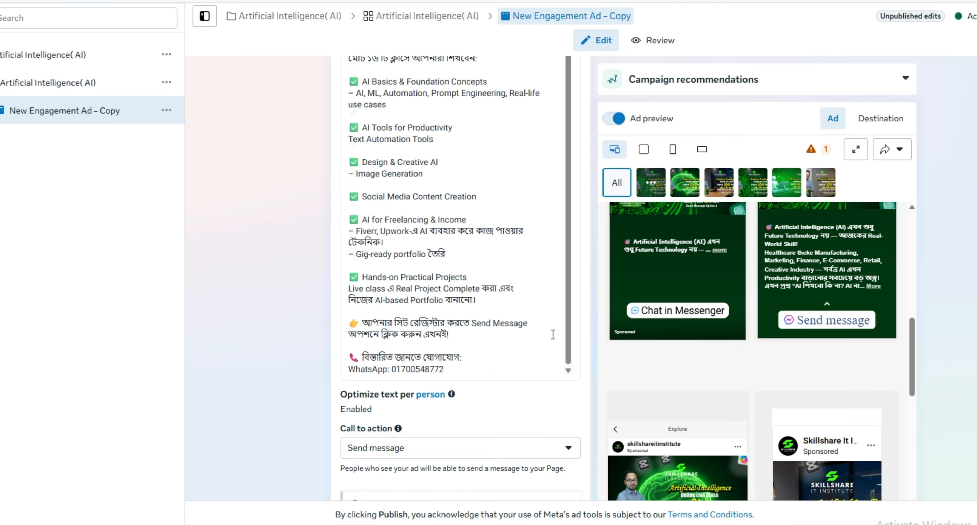
pyautogui.scroll(-3, 552, 334)
pyautogui.scroll(-4, 554, 339)
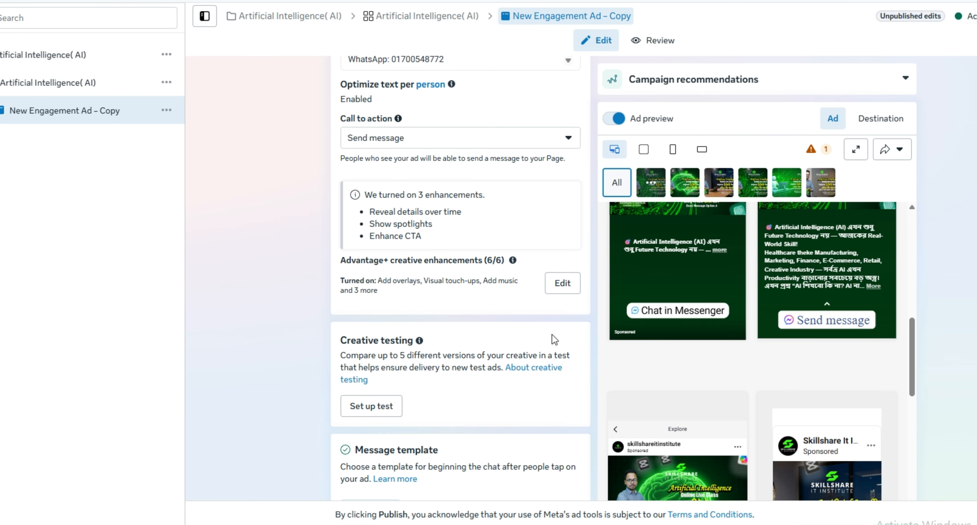
pyautogui.scroll(5, 553, 339)
pyautogui.scroll(5, 732, 372)
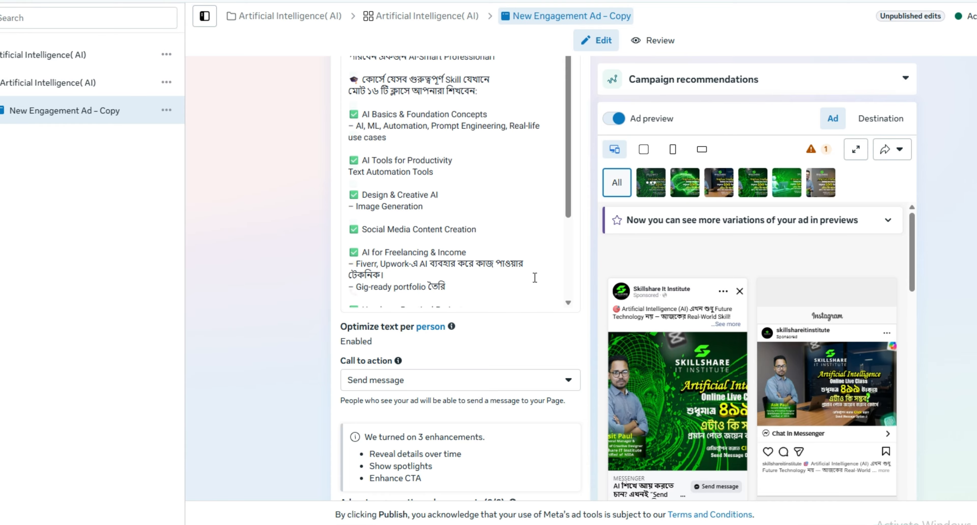
pyautogui.scroll(10, 535, 283)
pyautogui.scroll(15, 536, 282)
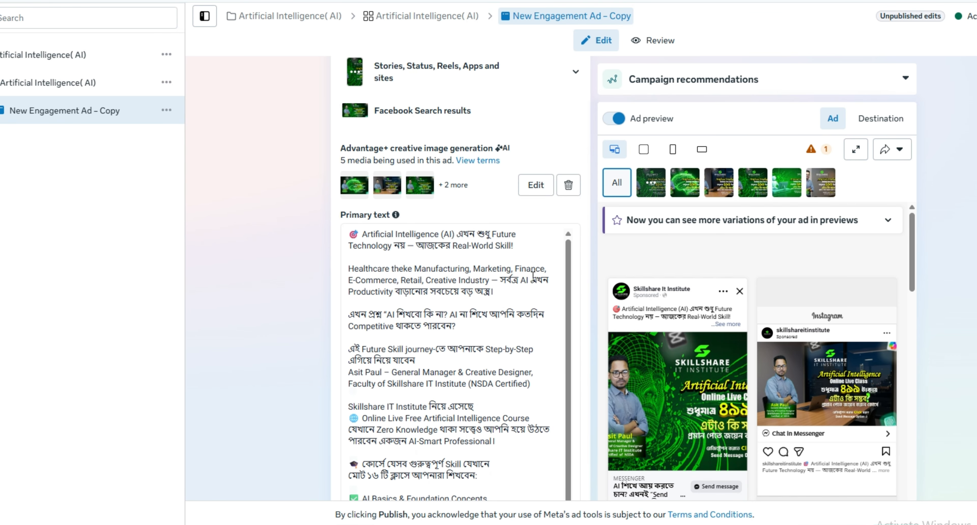
pyautogui.scroll(2, 464, 239)
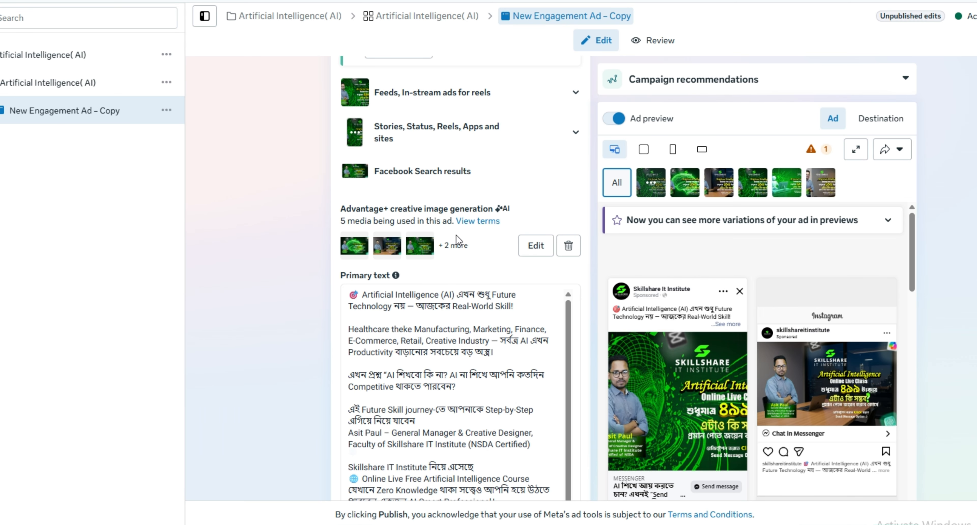
pyautogui.scroll(10, 606, 329)
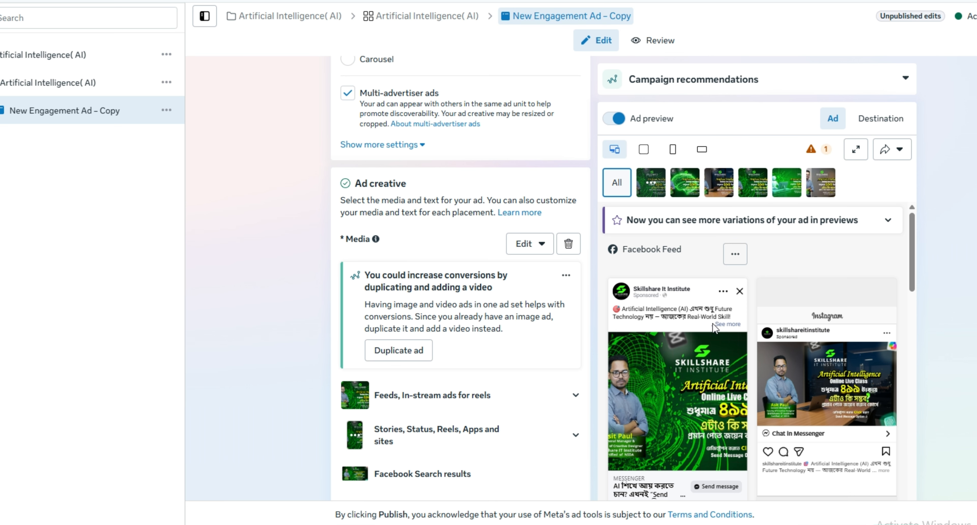
# - Switch to the Skillshare It Institute Facebook page and look through its details down to the photos and recent posts
pyautogui.moveTo(682, 379)
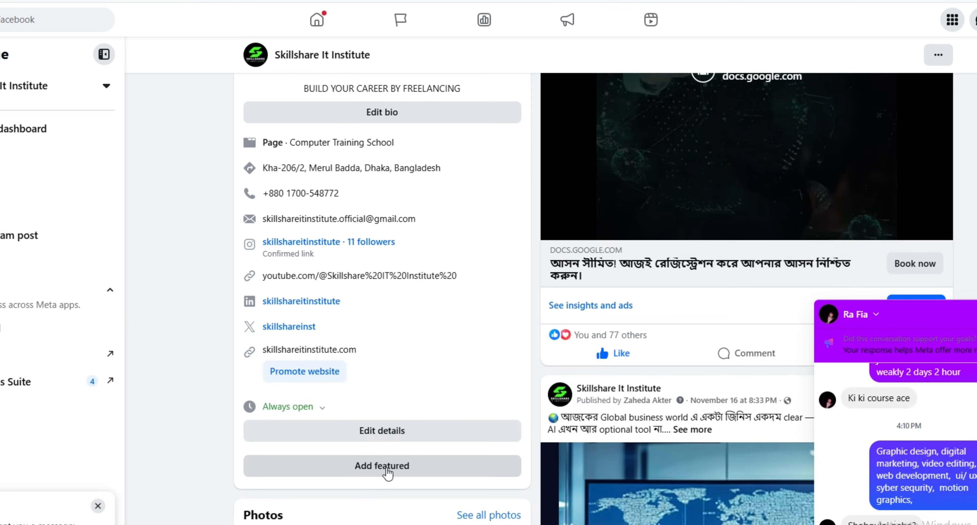
pyautogui.scroll(-2, 326, 485)
pyautogui.scroll(-3, 326, 485)
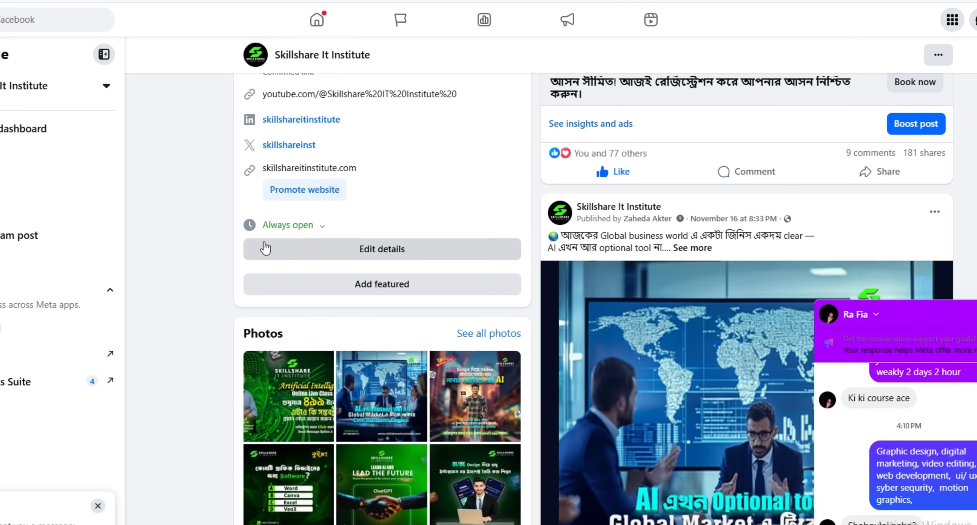